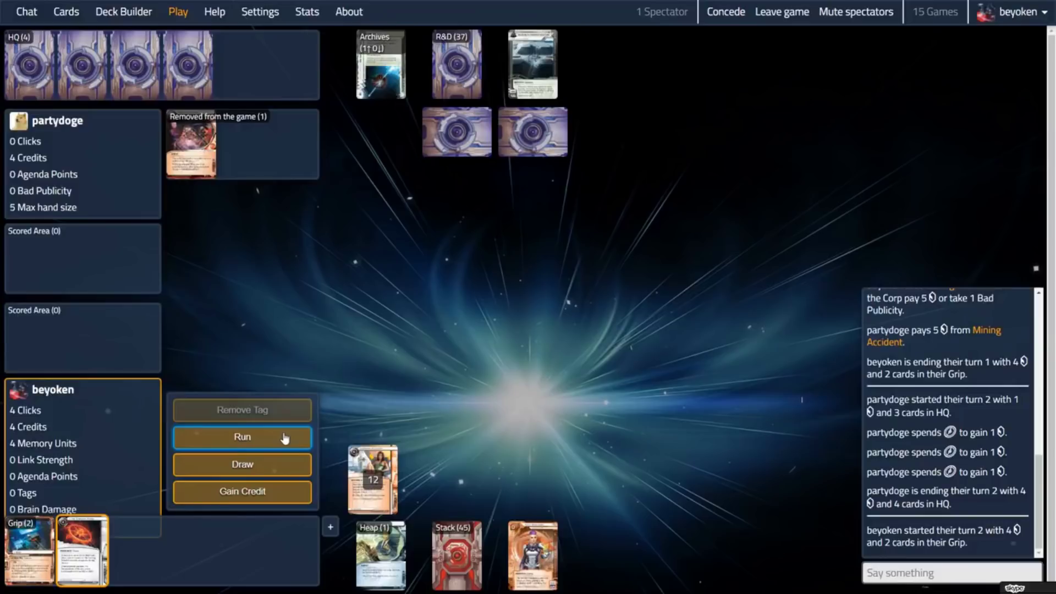
Install The Turning Wheel from the Grip, then start a run on R&D
left_click(95, 551)
left_click(242, 436)
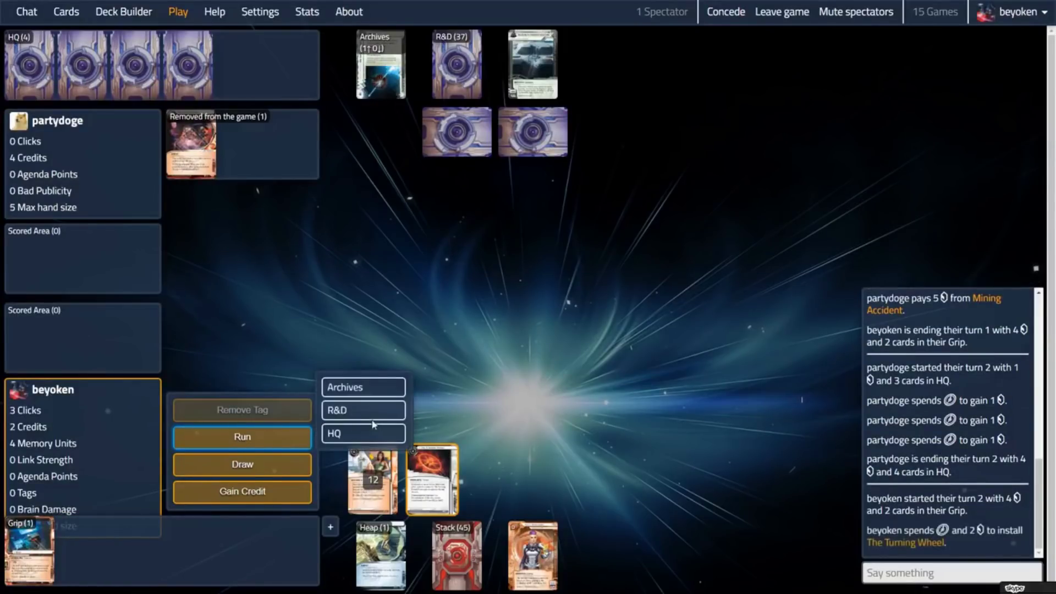
left_click(371, 423)
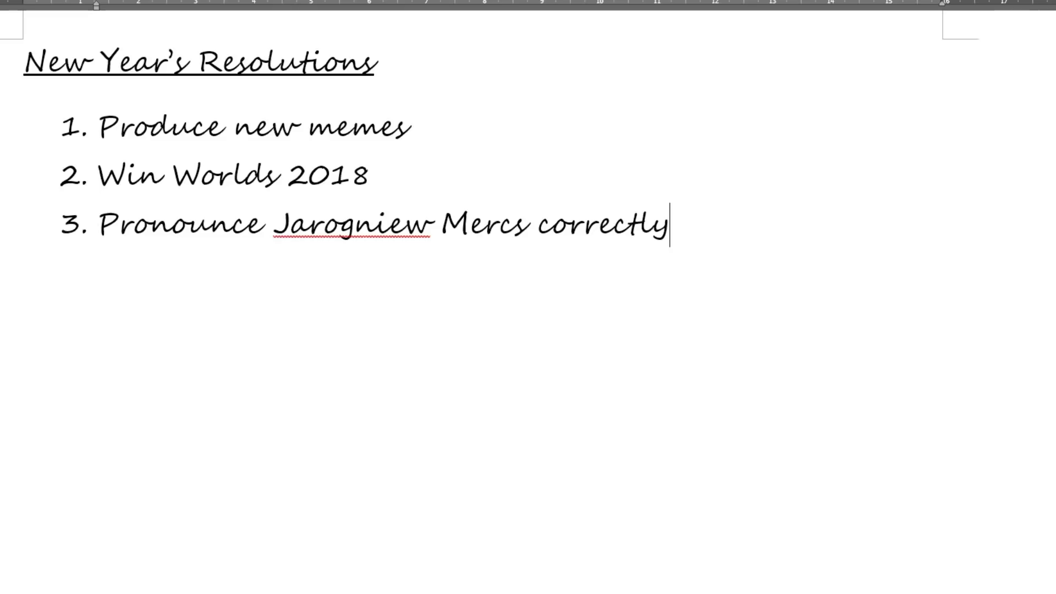
Start a fourth numbered item below the third resolution
key("Return")
type("NO $TEP ON SNEK")
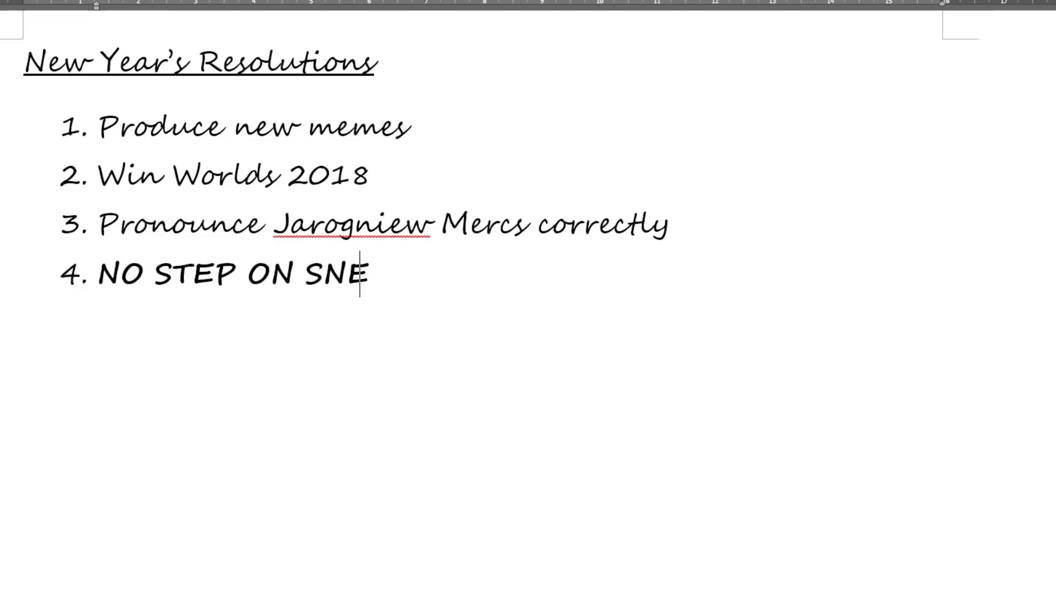